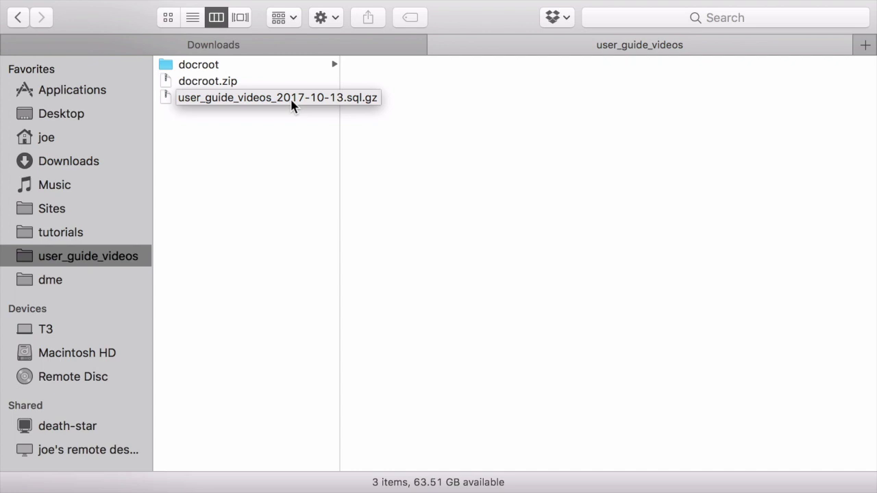
Browse to docroot/sites/default in Finder and select settings.php
click(270, 68)
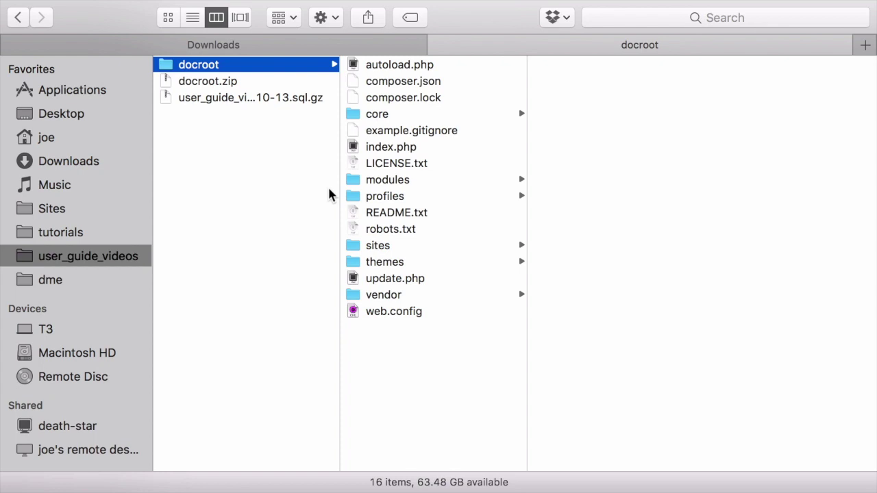
click(391, 250)
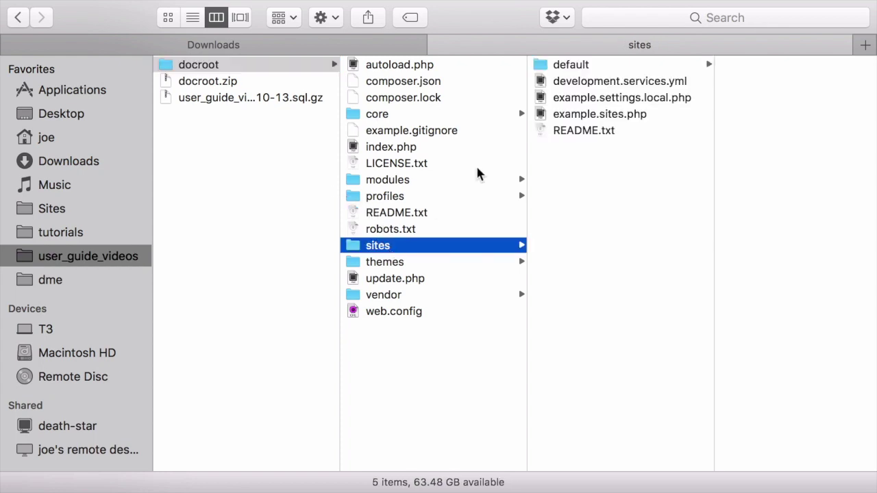
click(611, 67)
click(722, 115)
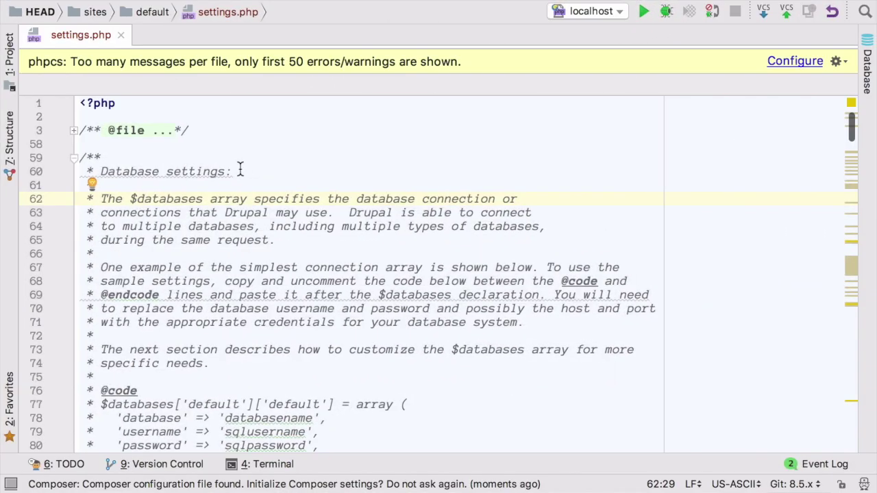
Change update_free_access on line 321 of settings.php from FALSE to TRUE and save
scroll(240, 170, down, 5)
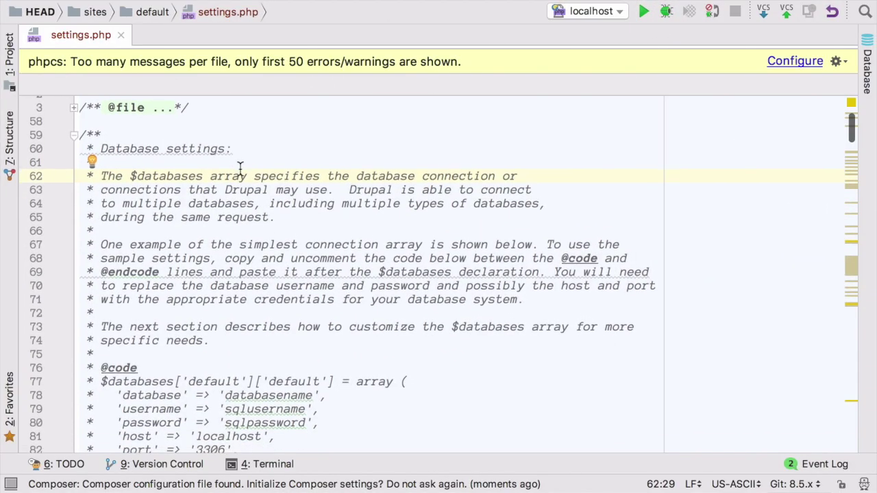
scroll(240, 170, down, 10)
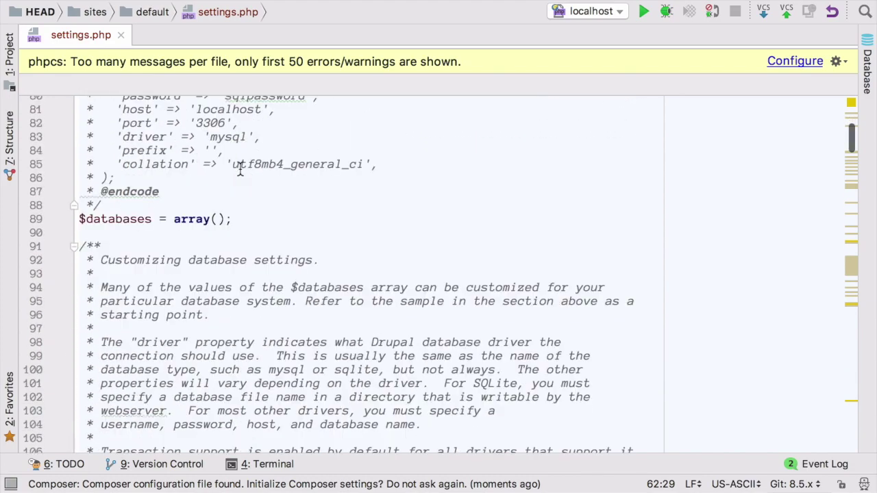
scroll(240, 170, down, 15)
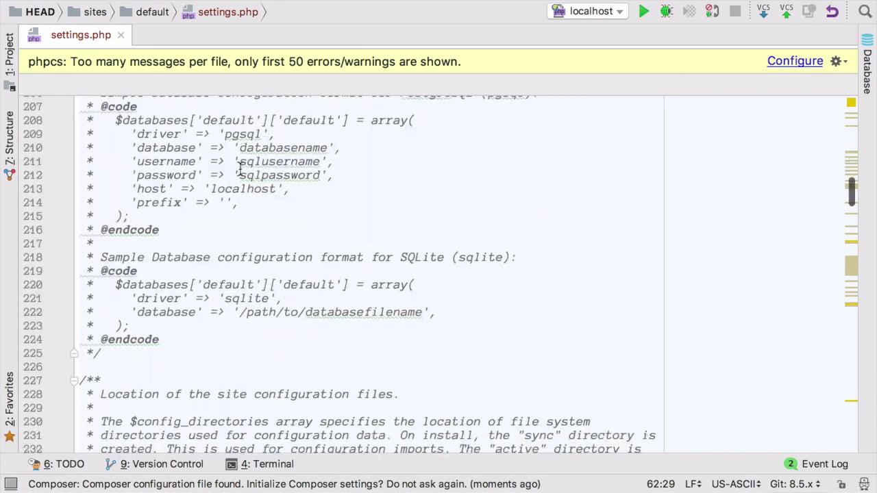
triple_click(247, 205)
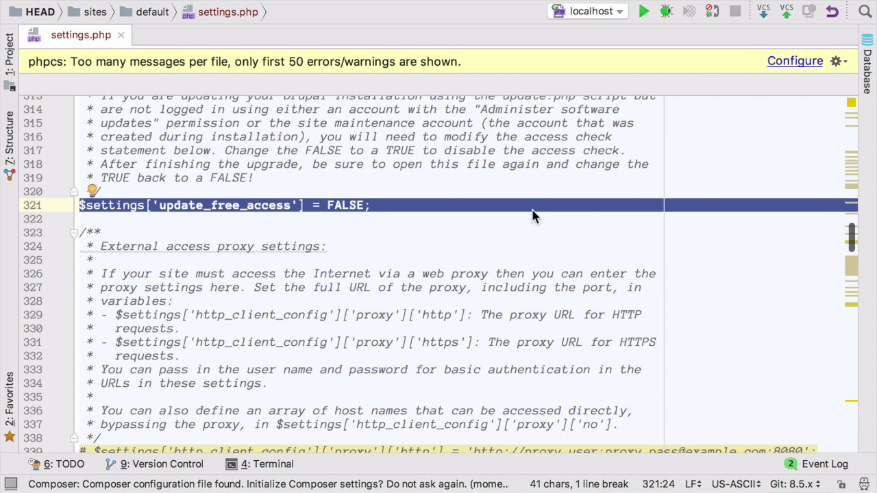
click(476, 210)
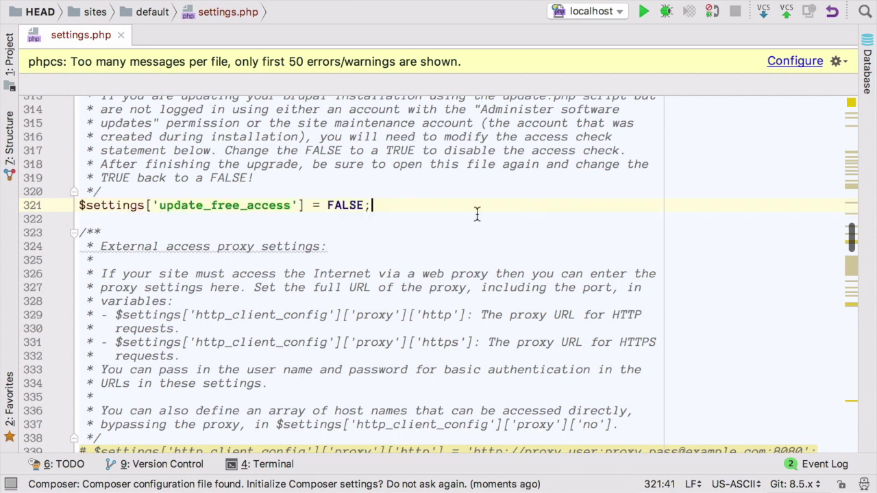
key(Left)
key(Left)
key(Left)
key(Left)
key(alt+Up)
text(TRUE)
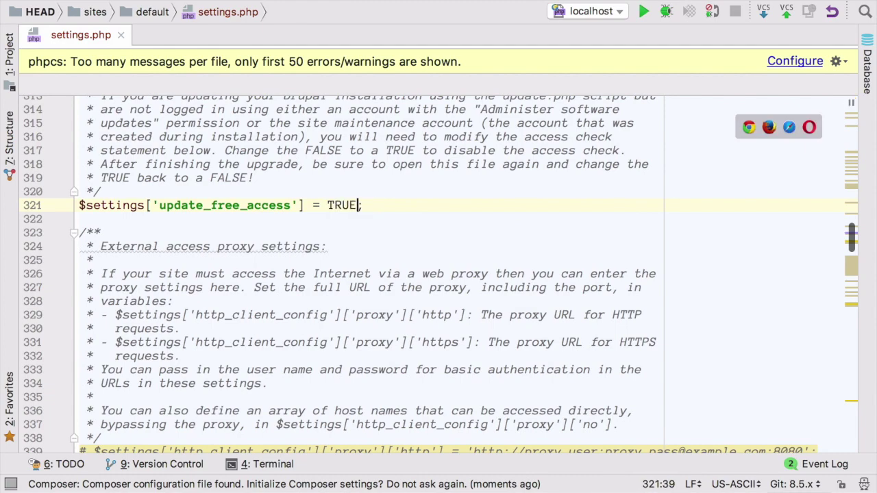
key(super+s)
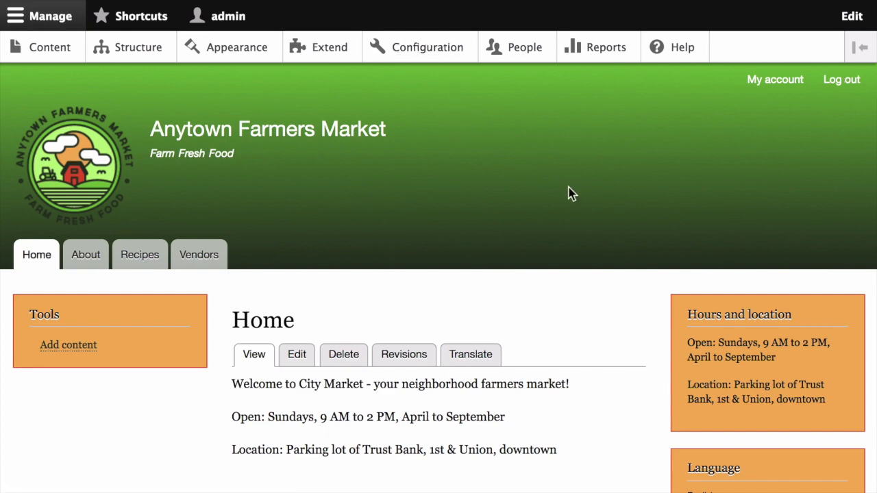
Enable 'Put site into maintenance mode' under Configuration > Development and save the configuration
click(433, 59)
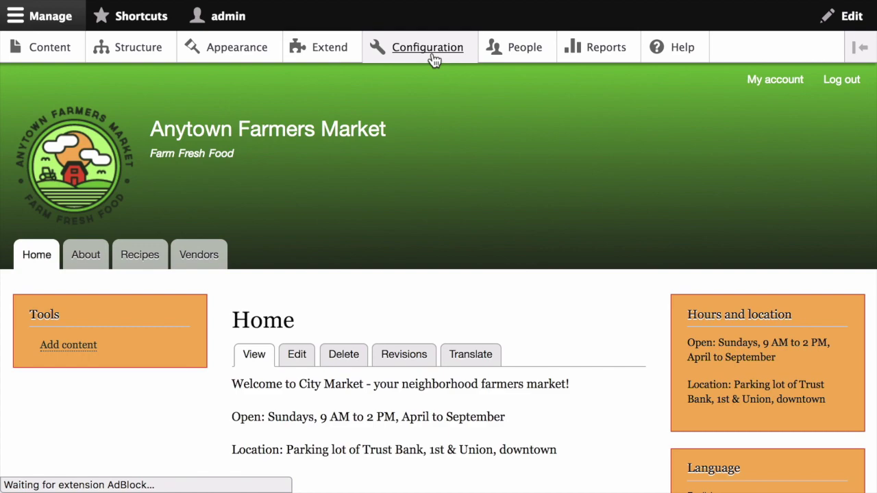
scroll(270, 262, down, 5)
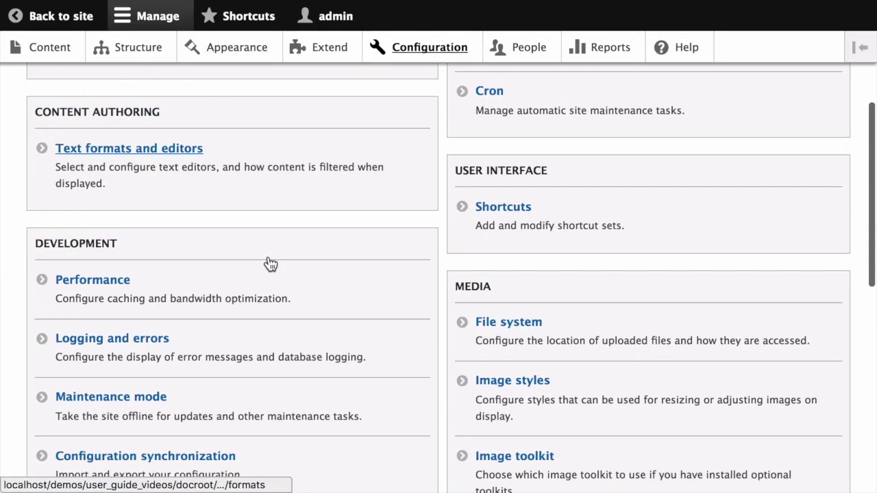
click(149, 296)
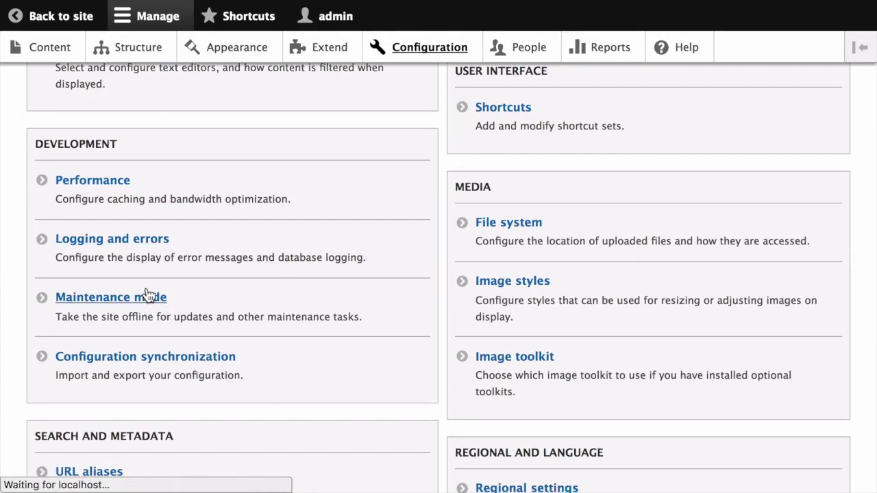
click(127, 245)
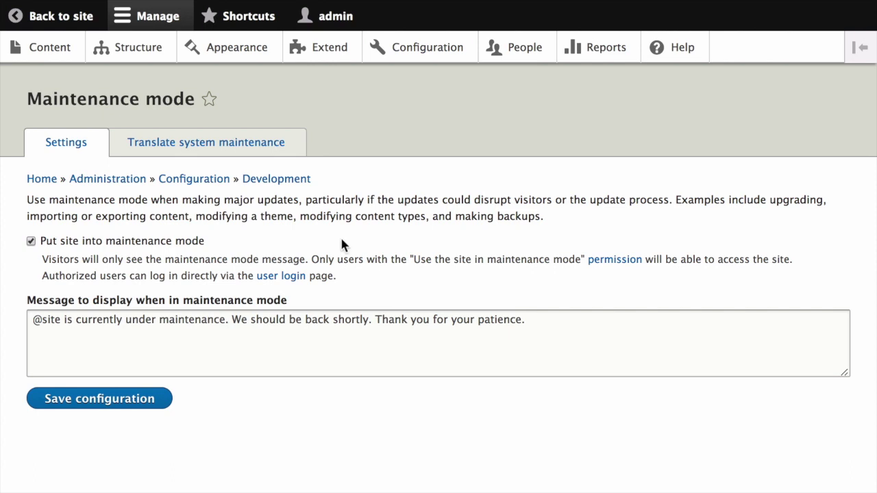
click(151, 404)
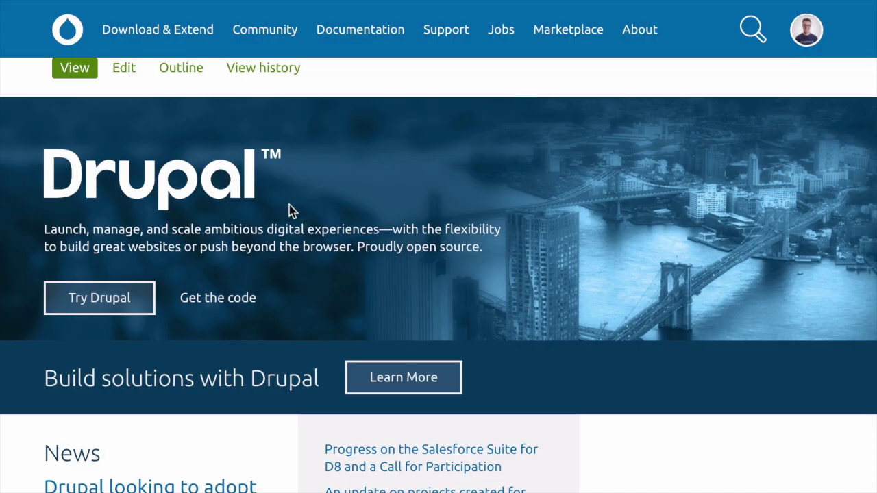
Download the Drupal 8.4.0 tar.gz package from drupal.org's Download & Extend page
click(197, 43)
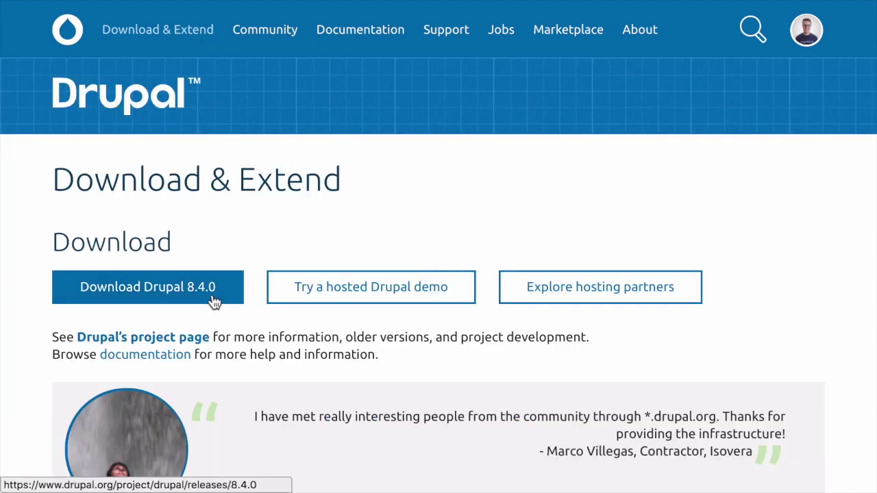
click(214, 303)
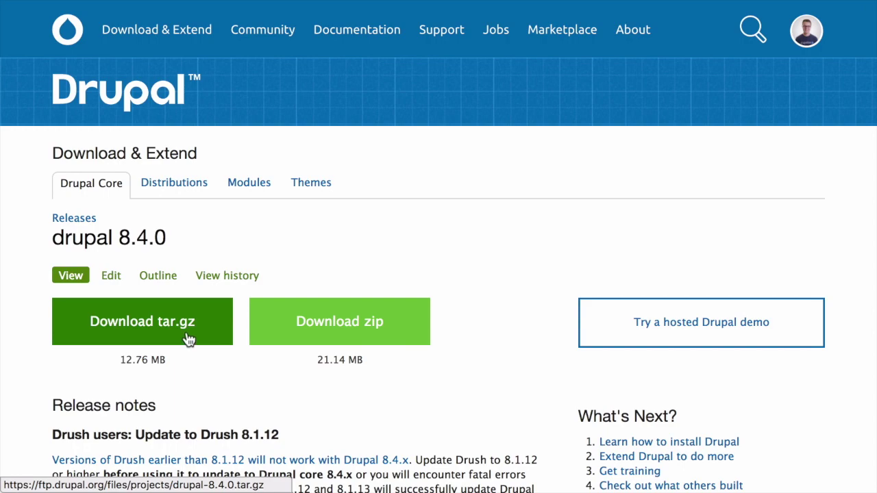
click(356, 340)
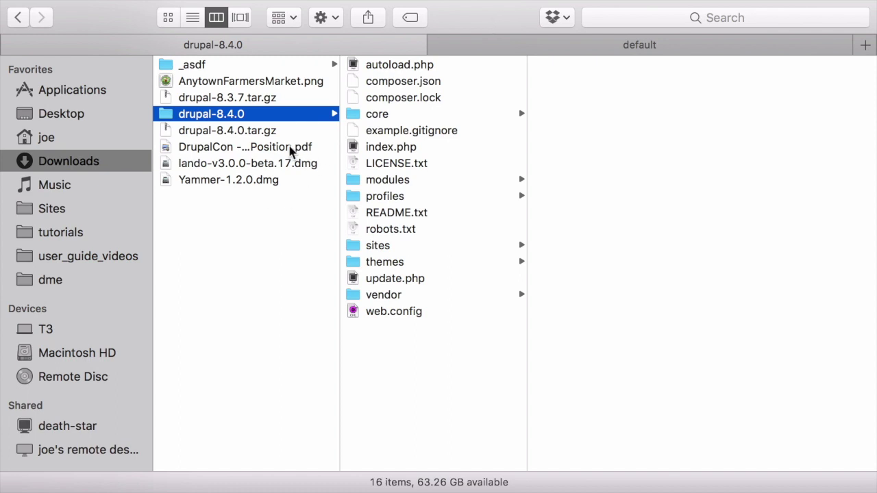
Show hidden dot-files in Finder and open the site's docroot folder
click(612, 51)
click(558, 255)
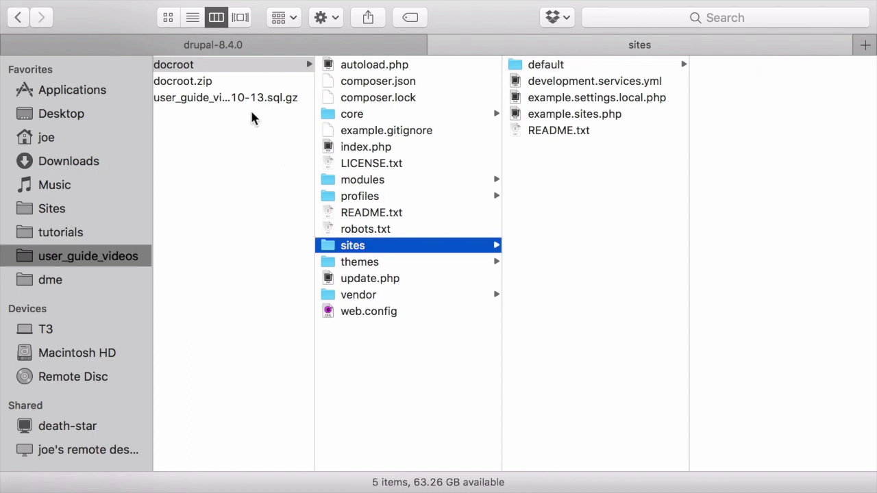
click(336, 46)
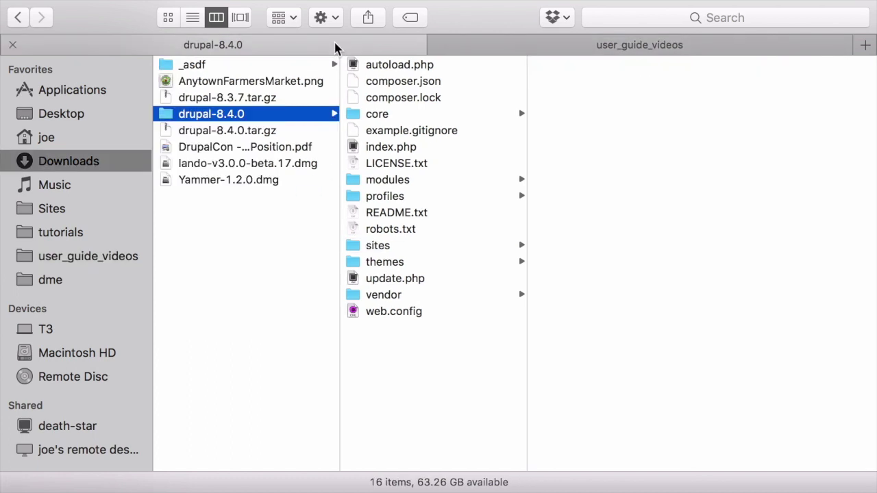
key(super+shift+period)
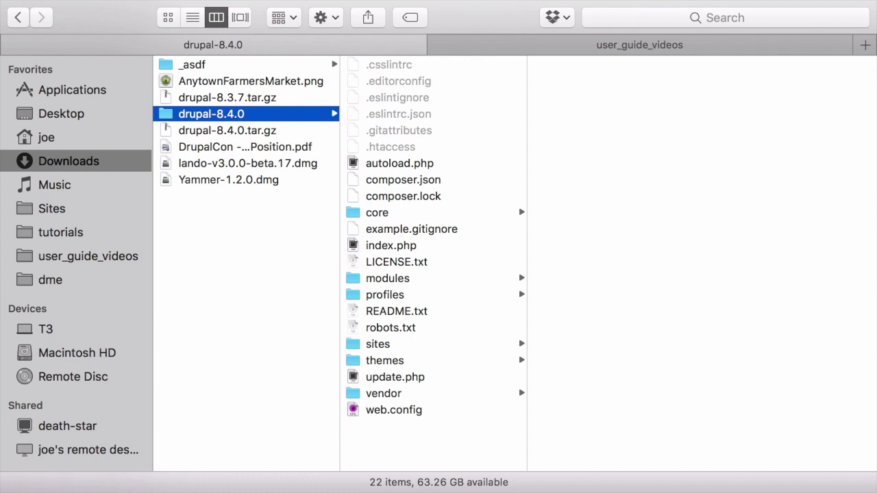
click(525, 43)
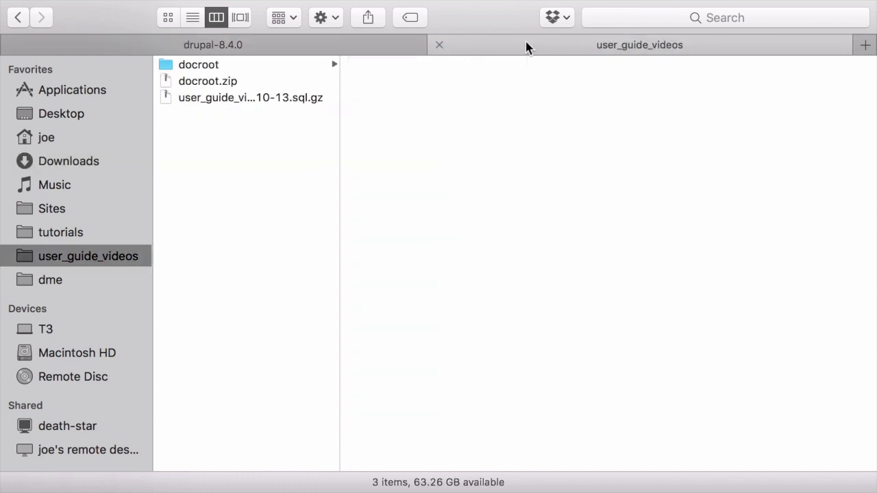
click(287, 77)
click(279, 66)
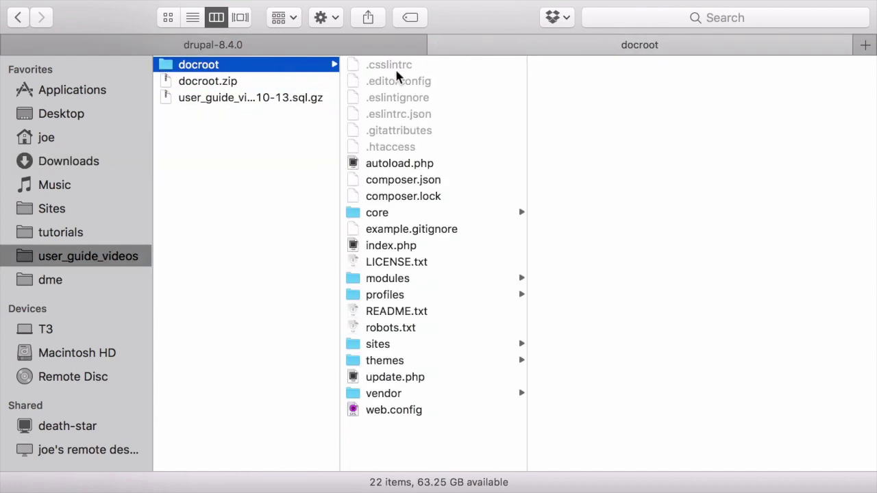
Delete every old core file in docroot except the modules, sites and themes folders
click(396, 76)
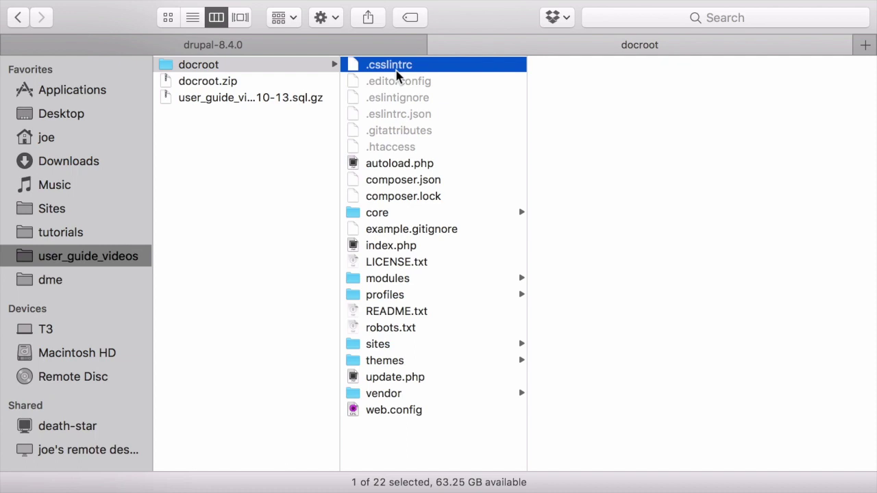
key(shift+Down)
key(shift+Down)
key(shift+Down)
key(shift+Down)
key(shift+Down)
key(shift+Down)
key(shift+Down)
key(shift+Down)
key(shift+Down)
key(shift+Down)
key(shift+Down)
key(shift+Down)
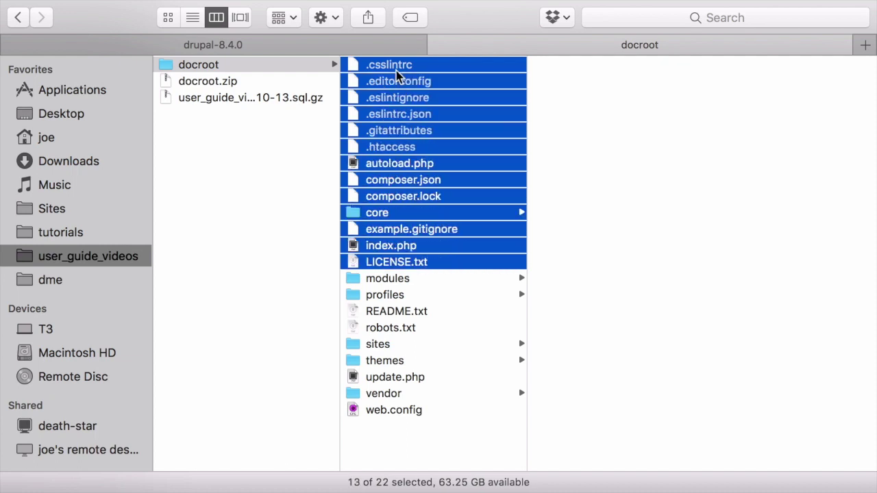
key(Down)
key(Down)
key(shift+Down)
key(shift+Down)
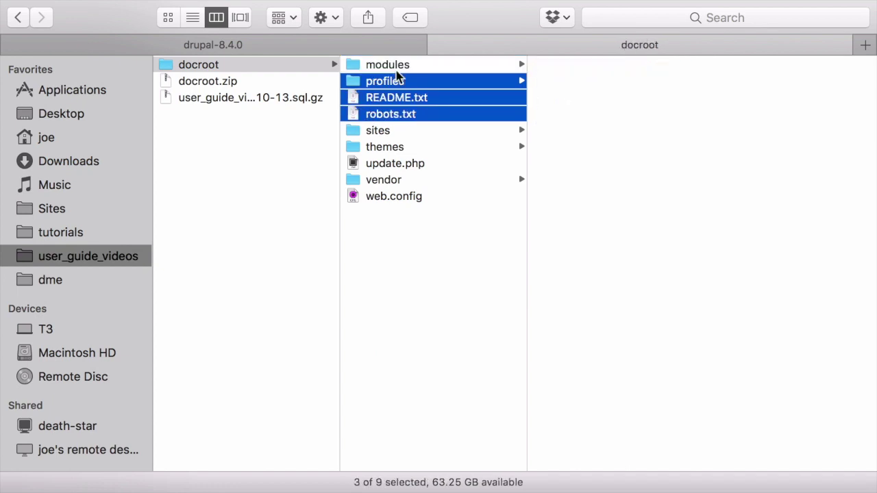
key(super+BackSpace)
key(Down)
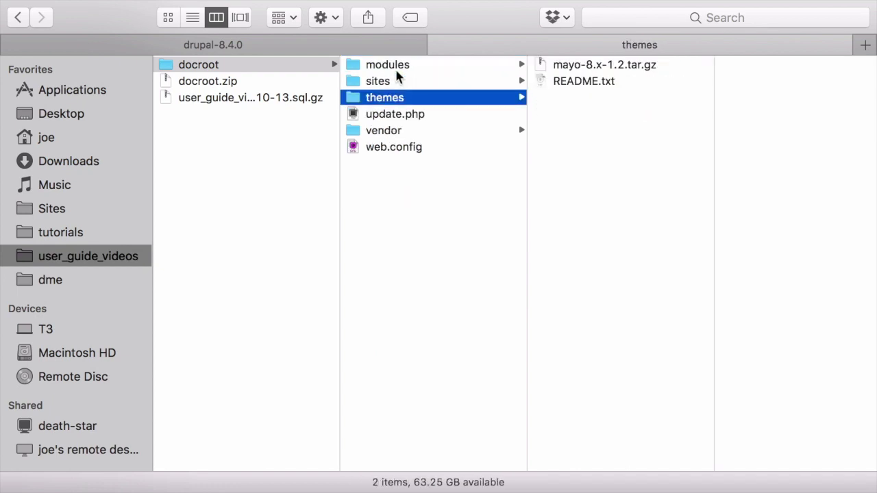
key(Down)
key(shift+Down)
key(shift+Down)
key(super+BackSpace)
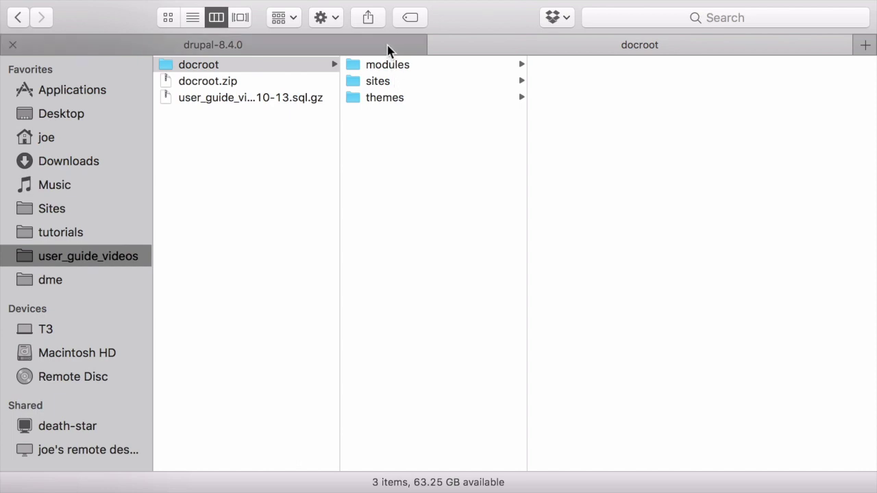
Open the downloaded drupal-8.4.0 folder in Downloads
click(388, 51)
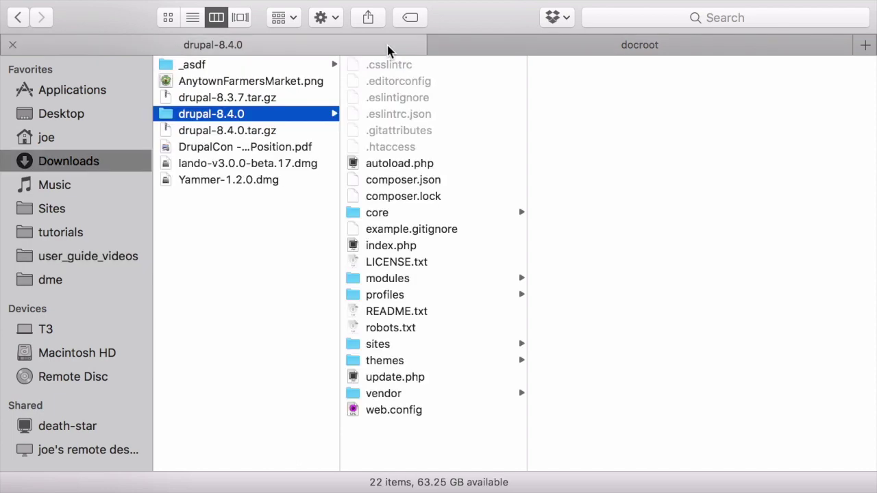
key(super+a)
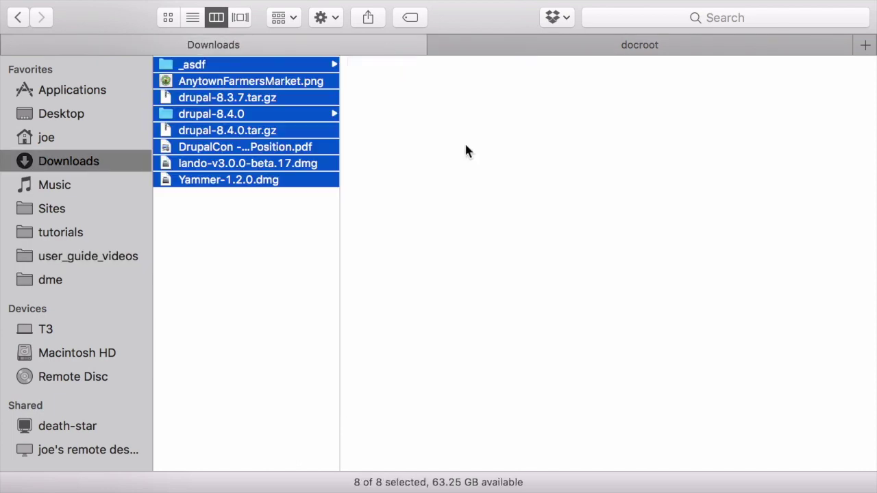
click(293, 130)
click(307, 98)
click(302, 112)
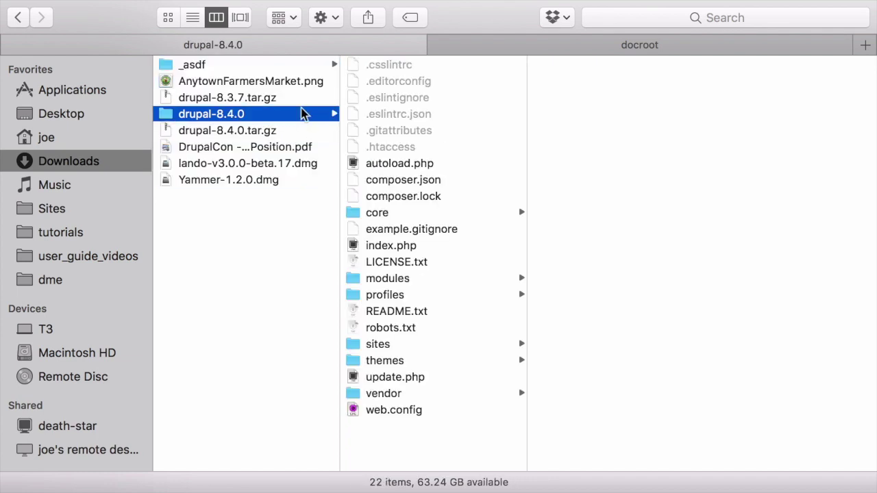
Select all drupal-8.4.0 items except modules, sites and themes, then return to docroot
click(442, 118)
key(super+a)
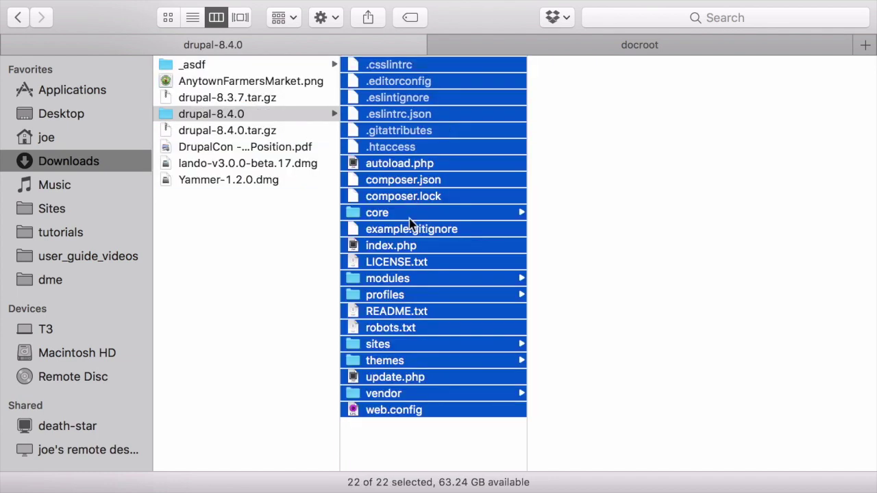
super+click(406, 283)
super+click(394, 344)
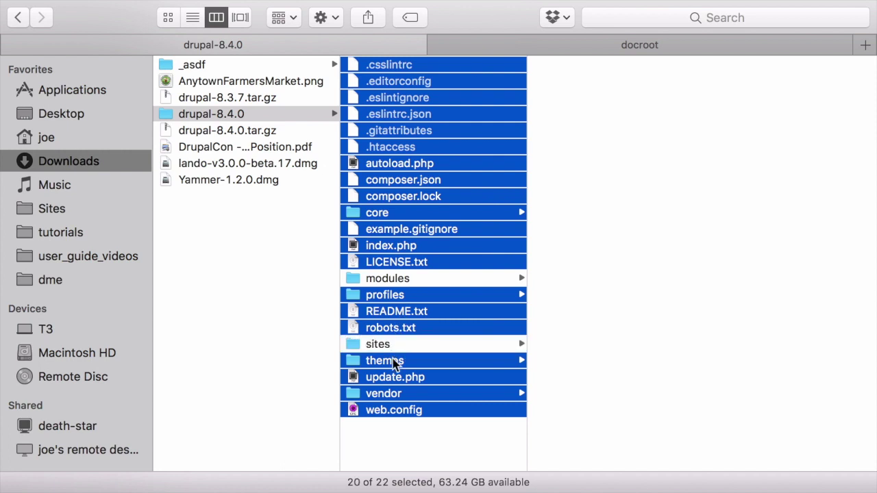
super+click(395, 362)
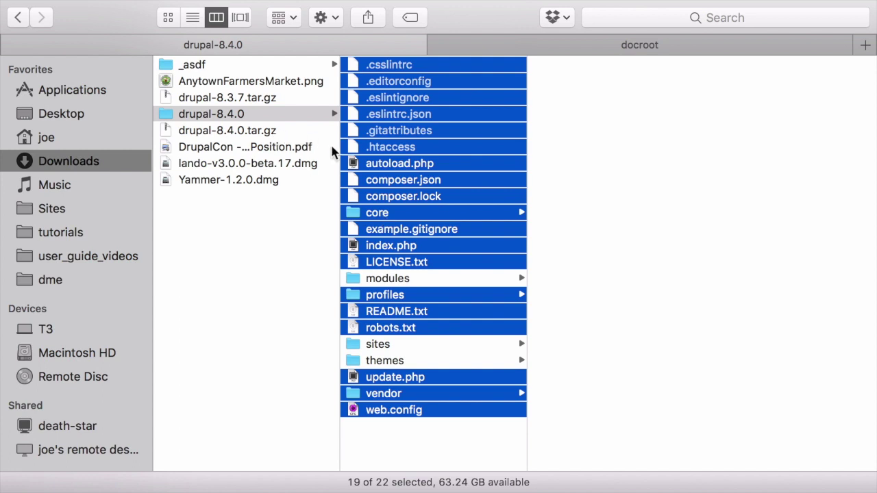
click(615, 49)
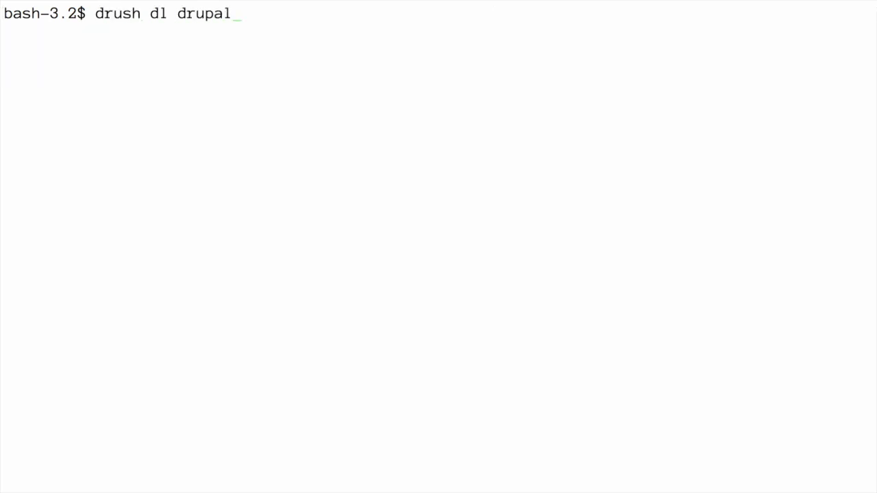
Run 'drush dl drupal' to fetch Drupal 8.4.0, then type 'cd drupal-8.4.0/'
key(Return)
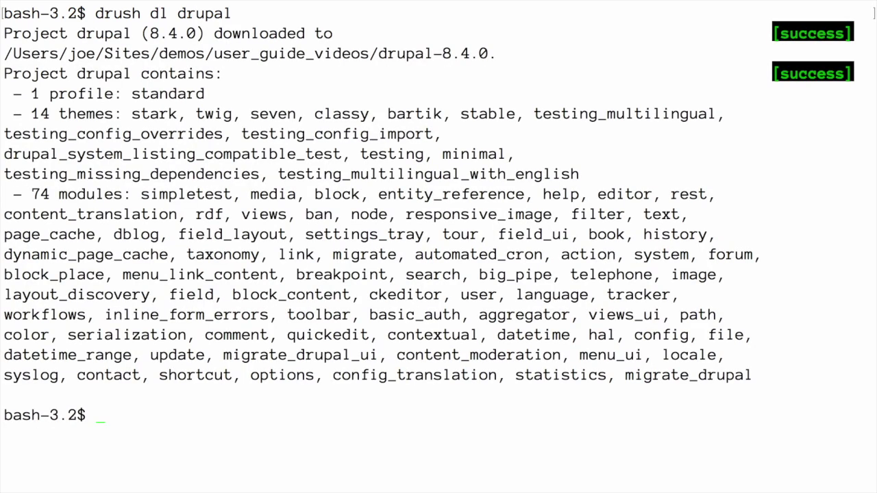
text(cd drupal-8.4.0/)
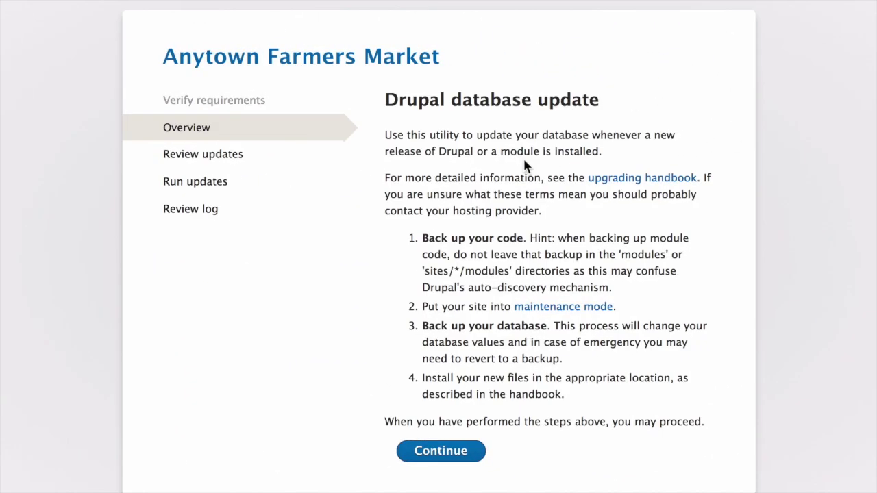
Run update.php, continue past the overview, and apply the 17 pending database updates
key(super+l)
scroll(473, 216, down, 1)
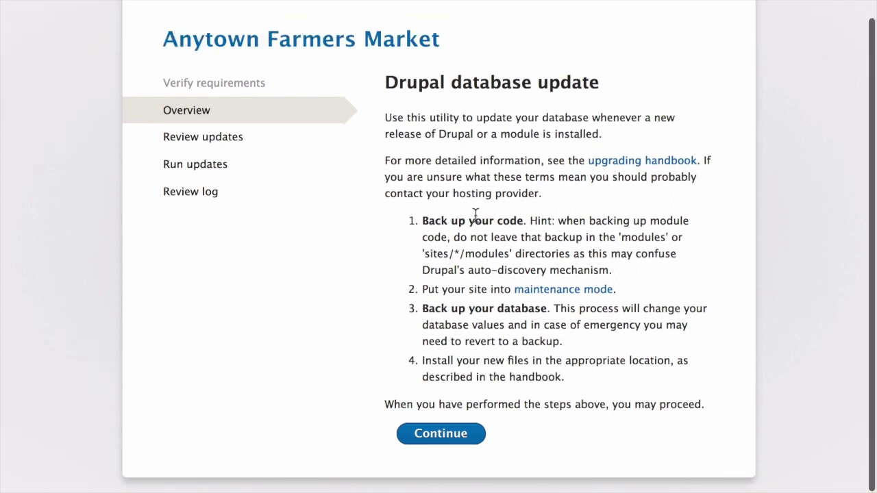
click(447, 435)
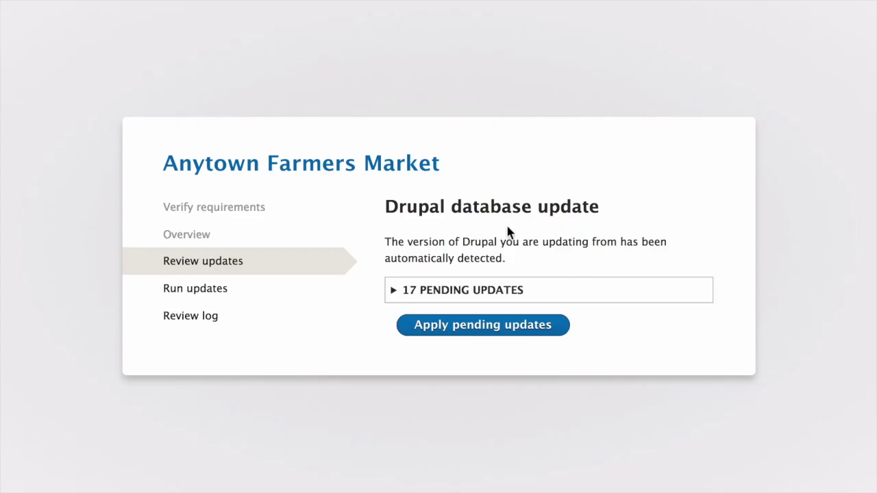
click(508, 334)
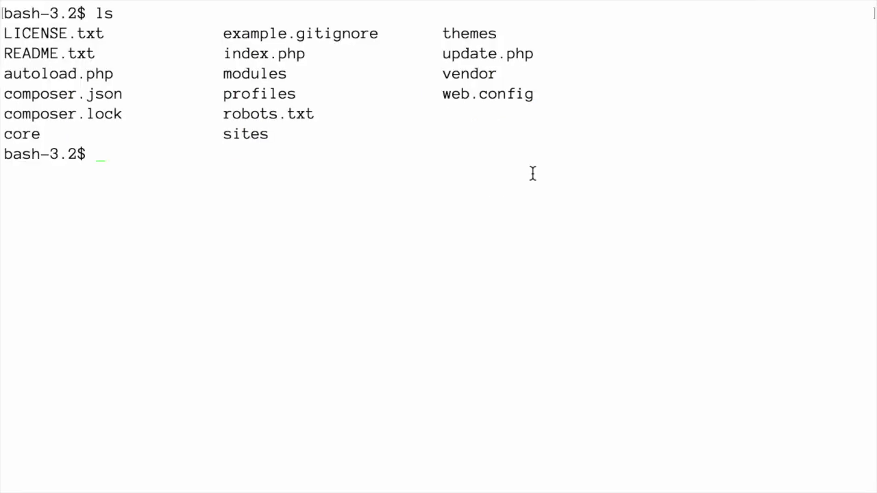
Type 'drush updb' at the Terminal prompt
text(drush updb)
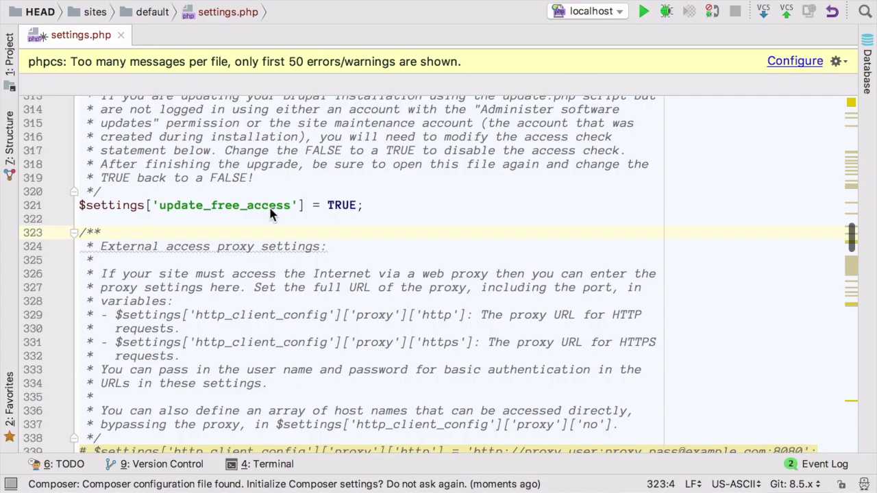
Select the TRUE value of update_free_access on line 321 to replace it
double_click(340, 205)
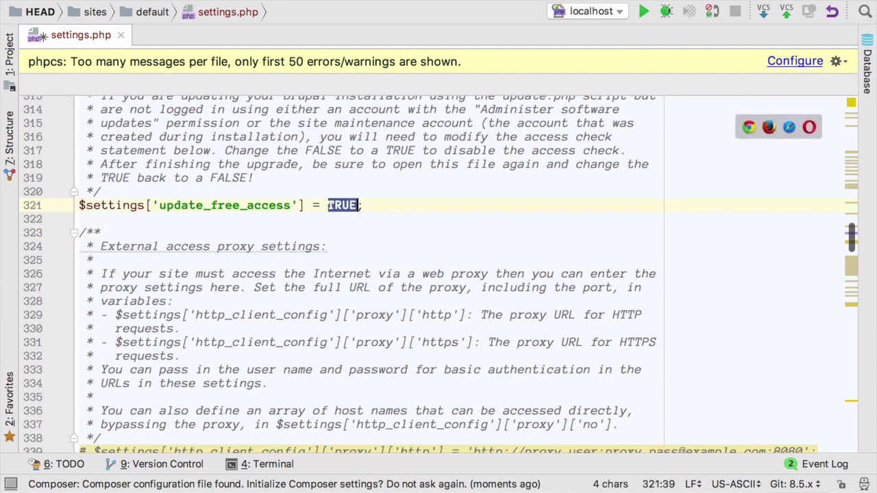
Finish setting the value to FALSE, then uncheck maintenance mode and save the configuration
text(FALSE)
key(Escape)
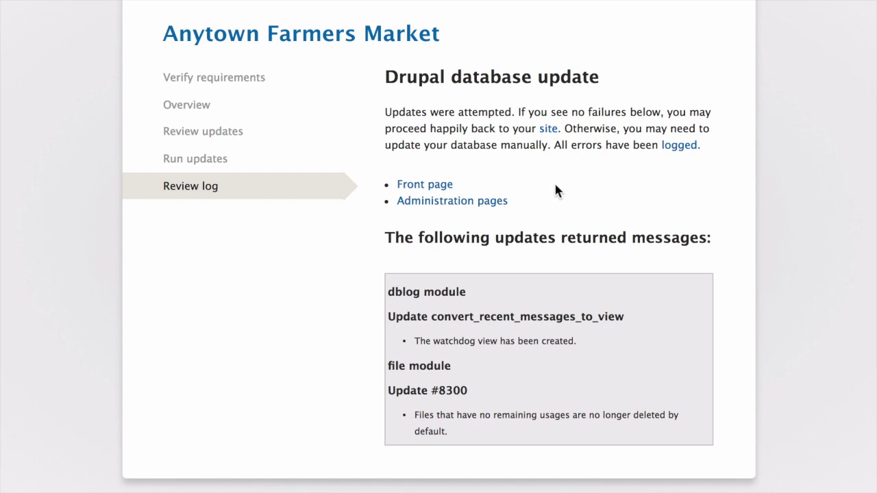
click(494, 205)
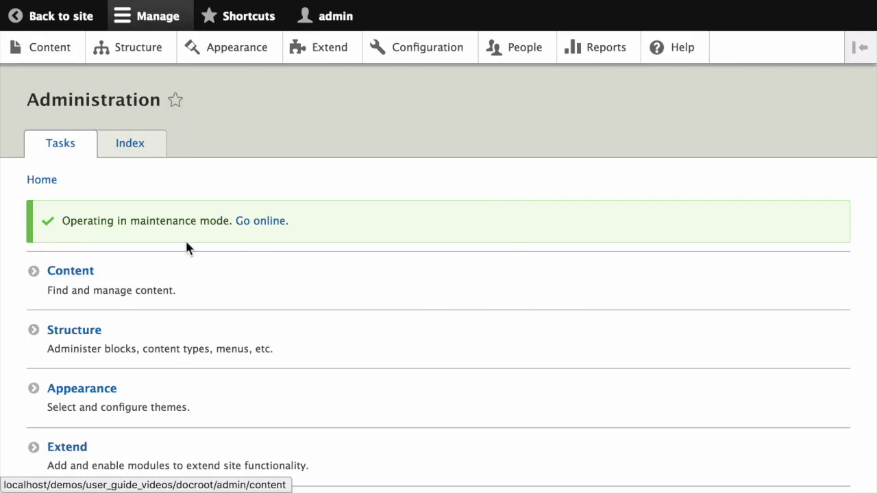
click(272, 229)
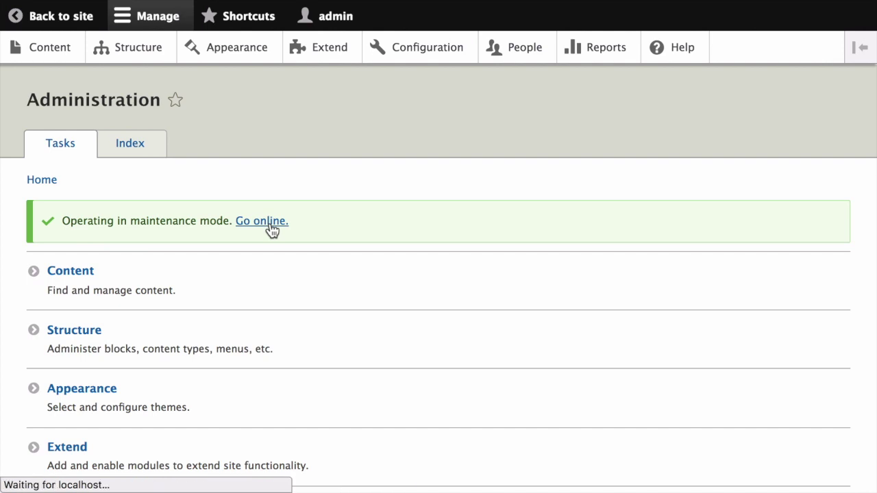
click(31, 242)
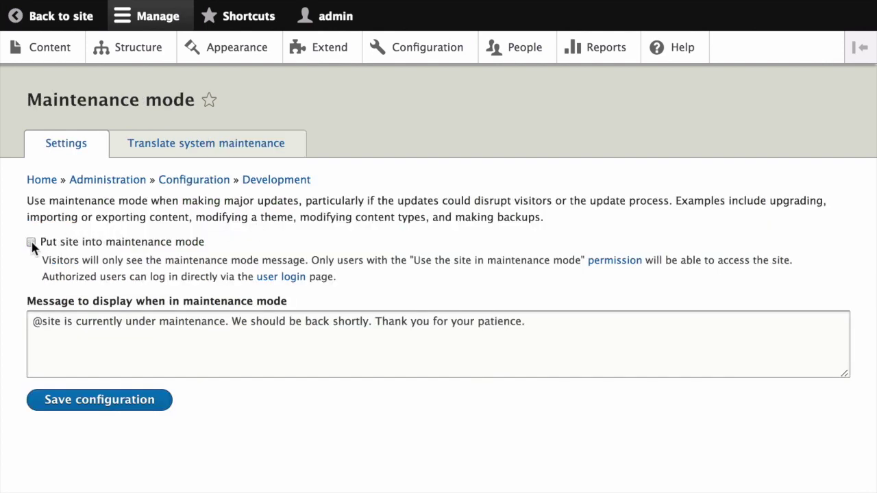
click(140, 402)
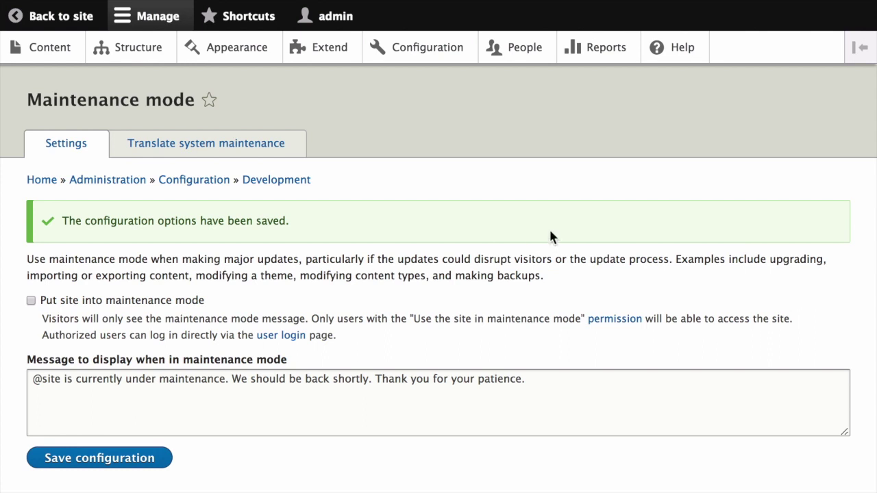
Open the Status report from Reports and check that the Drupal version reads 8.4.0
click(603, 53)
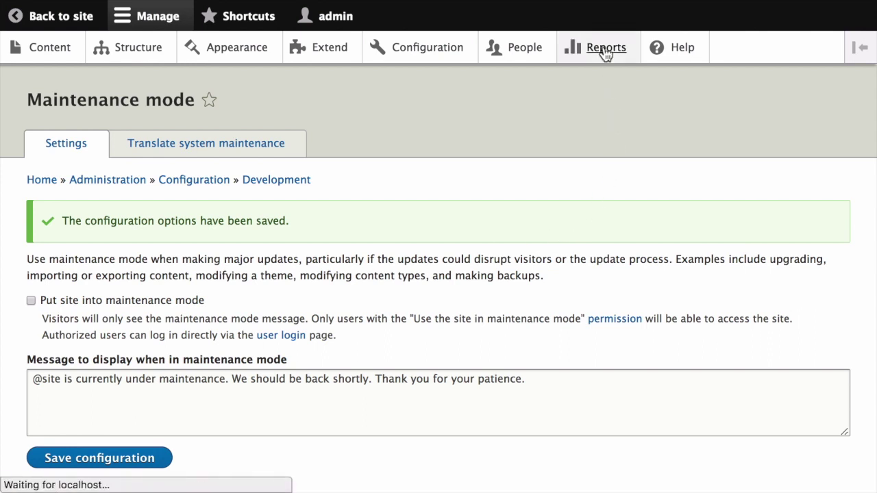
scroll(209, 243, down, 2)
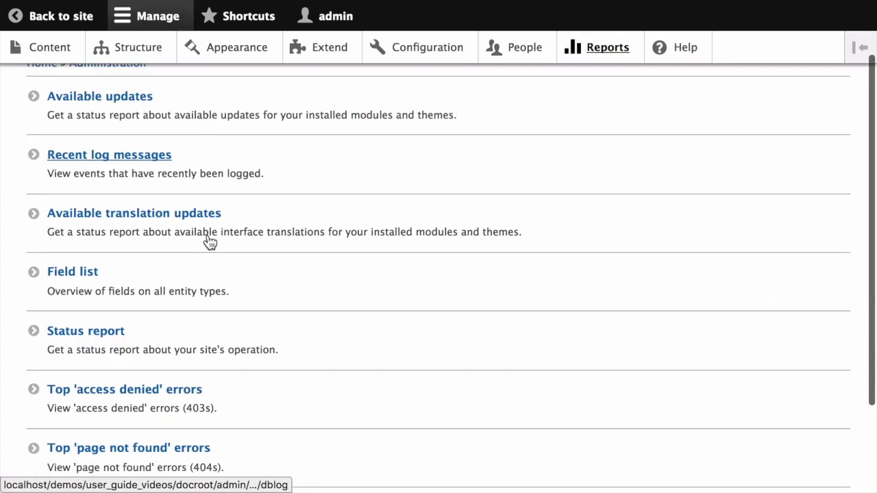
click(110, 332)
scroll(309, 249, down, 3)
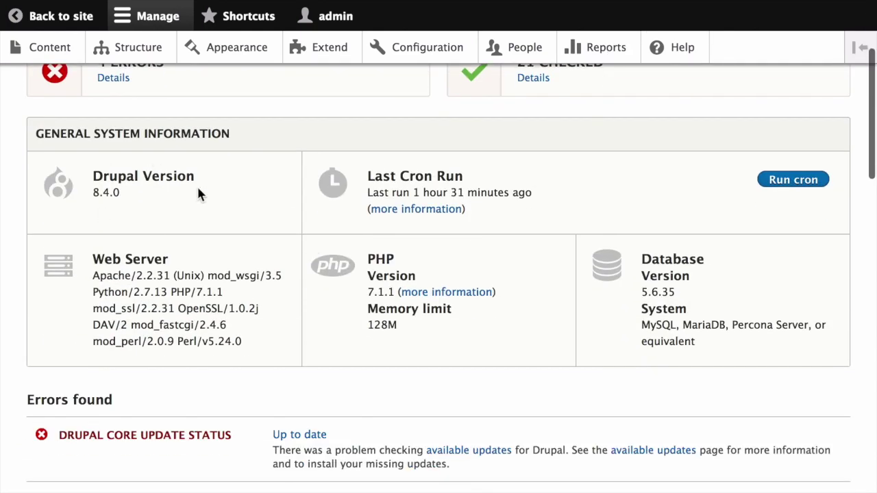